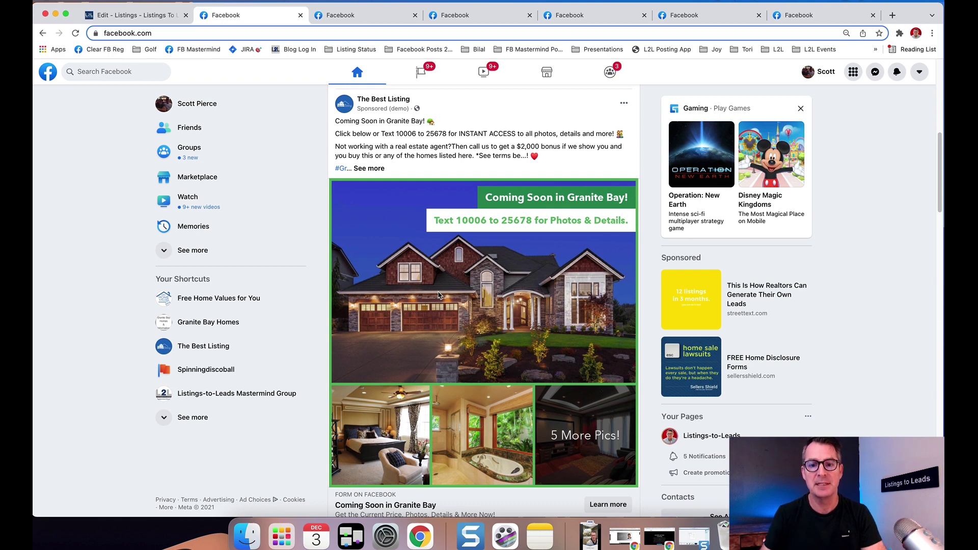
# Step: Open The Best Listing ad's lead form, confirm the prefilled email and phone, and submit it
pyautogui.click(463, 288)
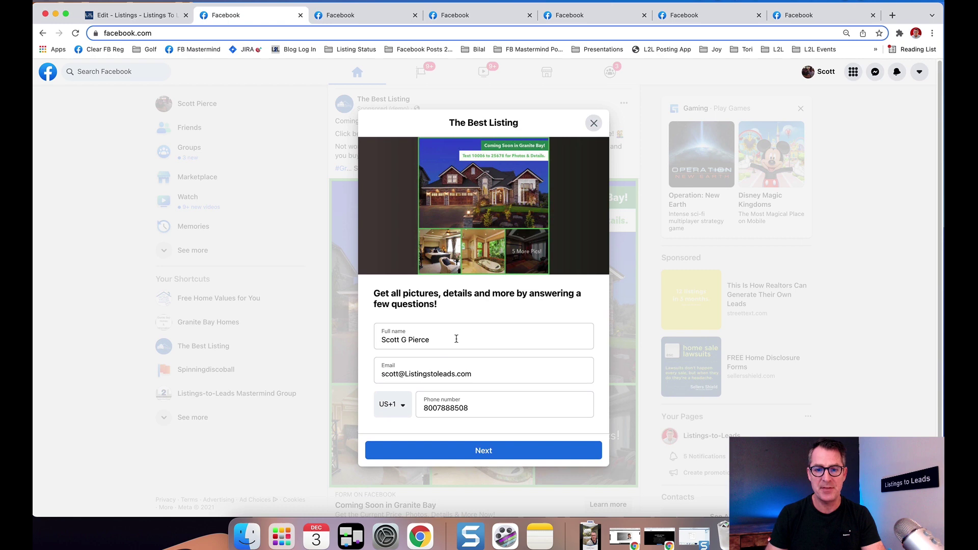
pyautogui.click(520, 369)
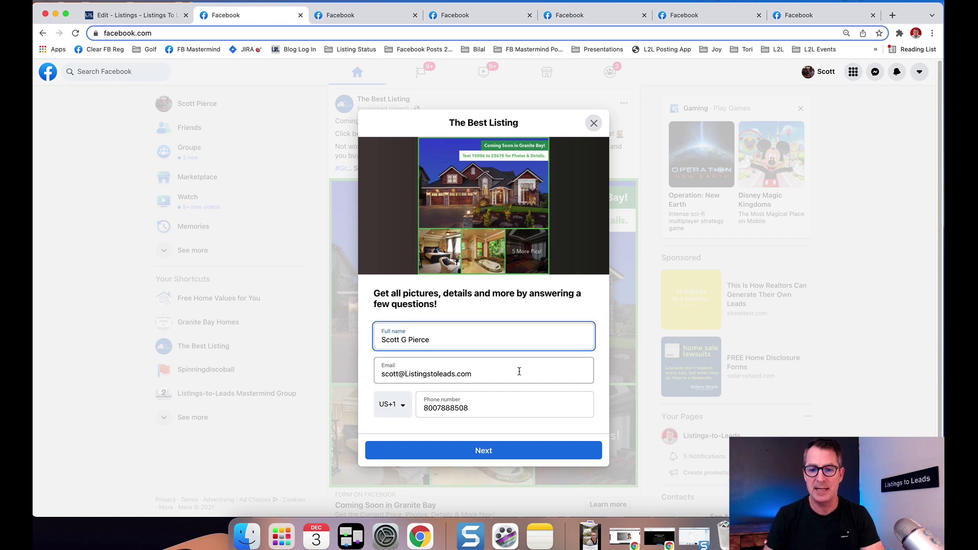
pyautogui.click(511, 406)
pyautogui.click(497, 451)
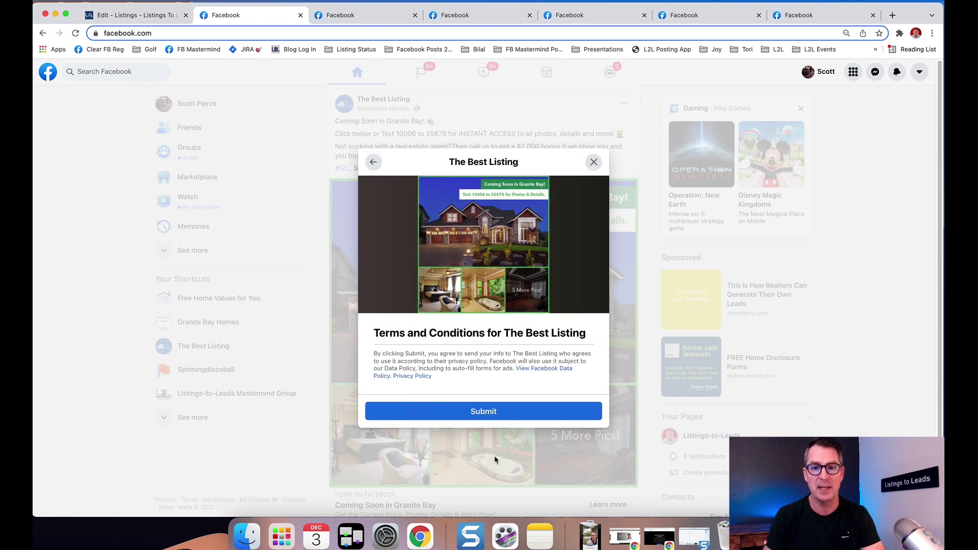
pyautogui.click(498, 416)
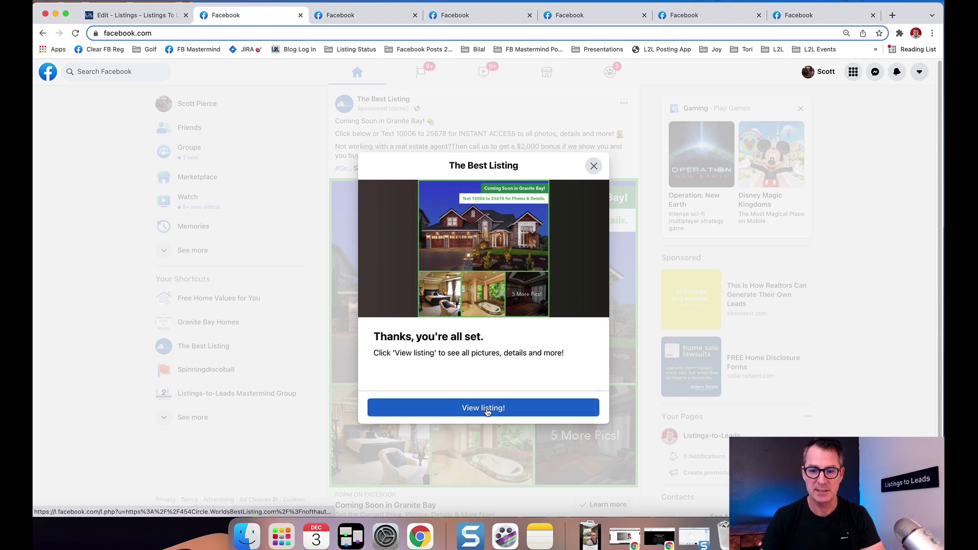
# Step: Open the 454 Circle Drive property website via View listing!
pyautogui.click(485, 409)
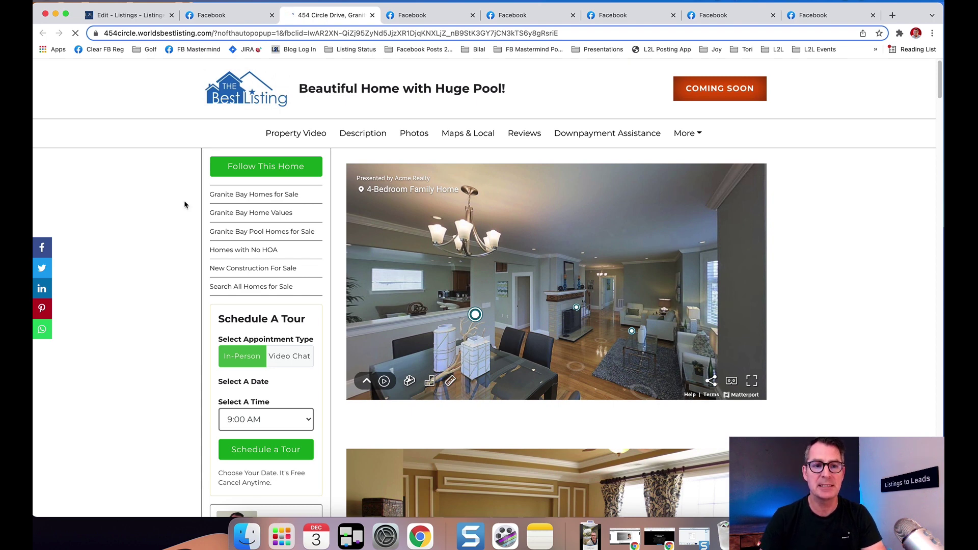
# Step: Return to the Listings to Leads editor and open the Listings Settings tab
pyautogui.click(130, 17)
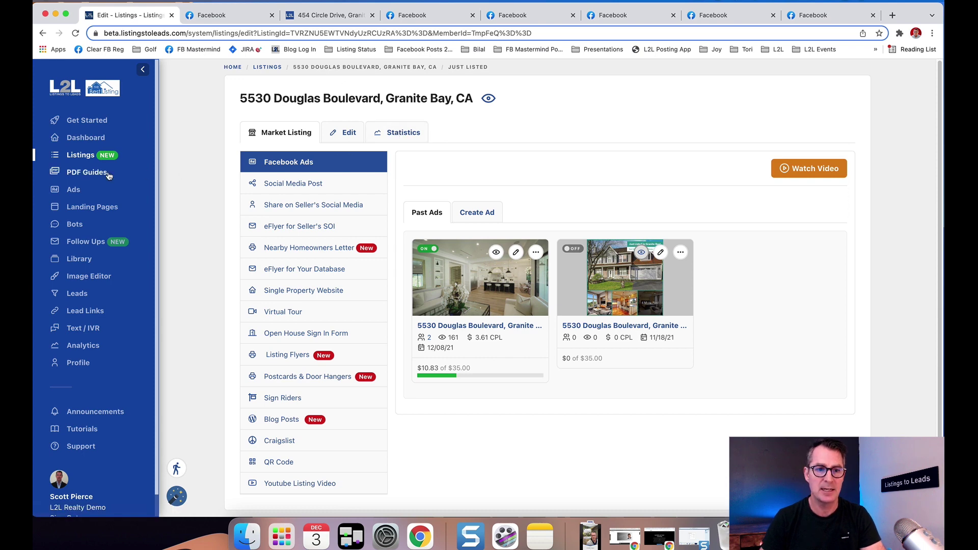
pyautogui.click(81, 160)
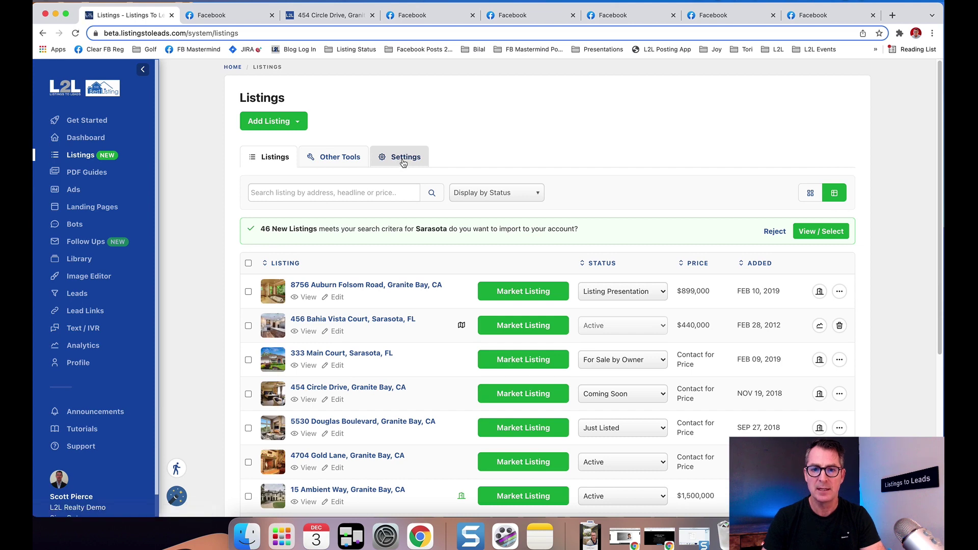
pyautogui.click(404, 161)
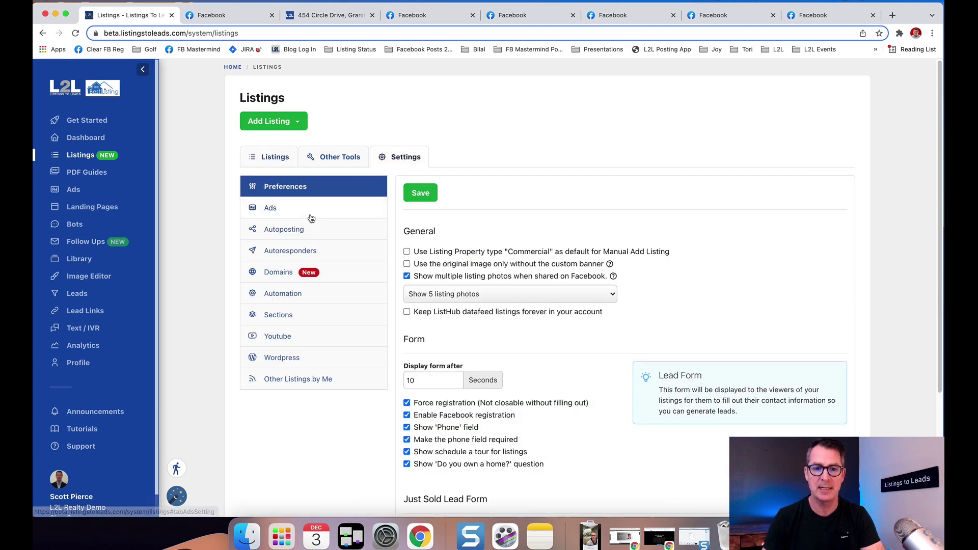
# Step: Activate automated Facebook & Instagram ads in the Ads settings
pyautogui.click(269, 212)
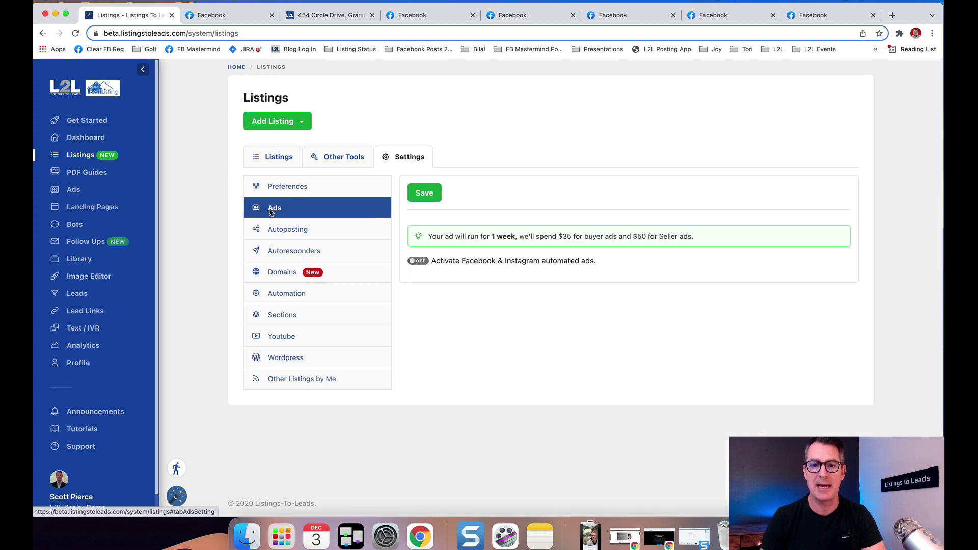
pyautogui.click(418, 261)
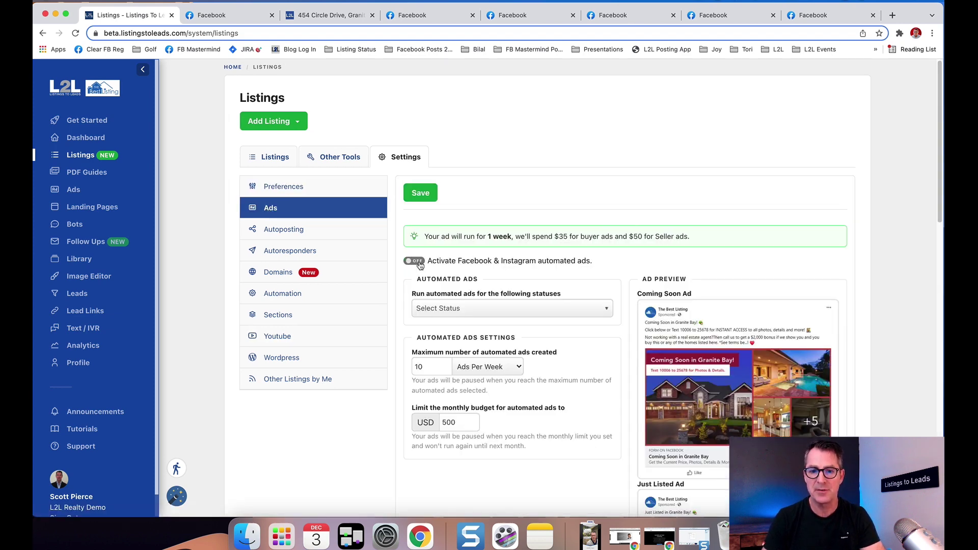
pyautogui.click(461, 309)
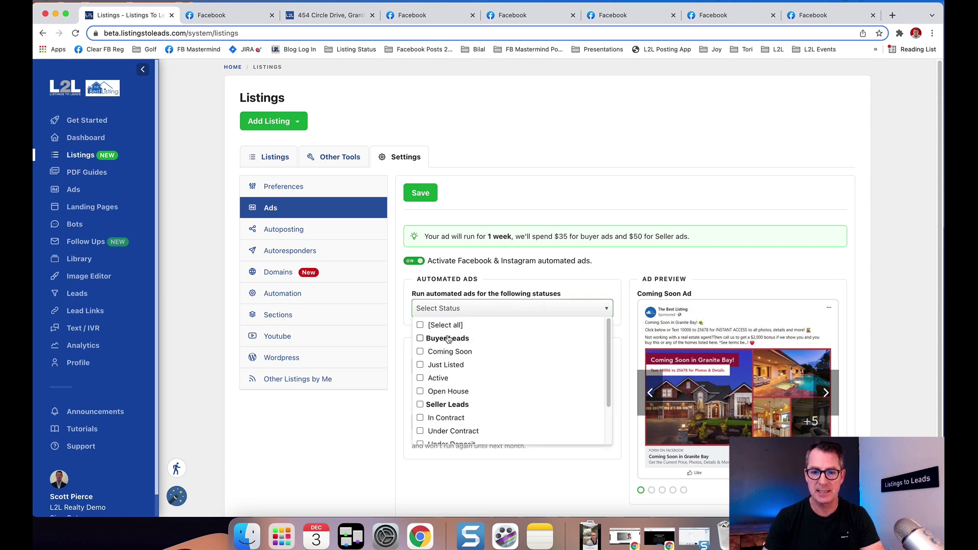
# Step: Select Coming Soon, Just Listed, Active, and all Buyer Leads and Seller Leads statuses for automated ads
pyautogui.click(444, 352)
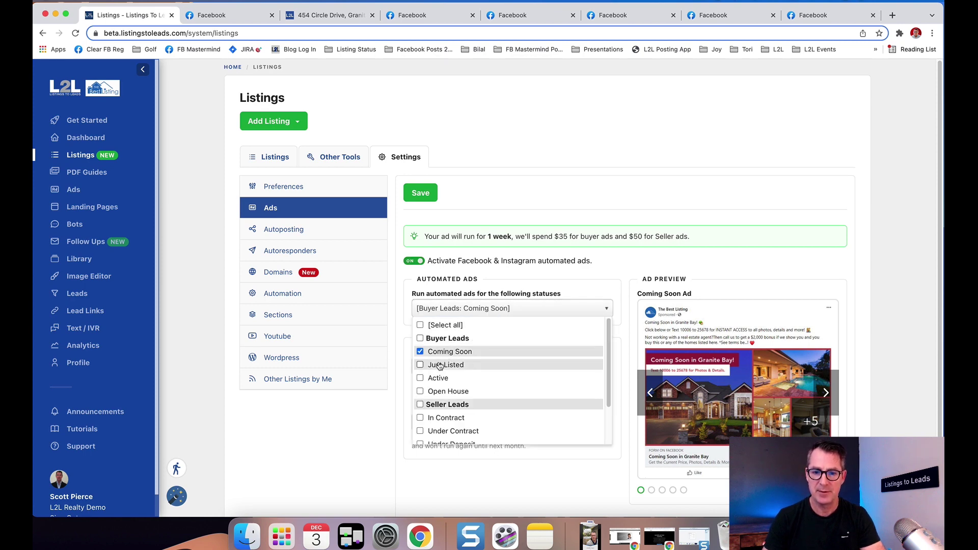
pyautogui.click(438, 368)
pyautogui.click(435, 380)
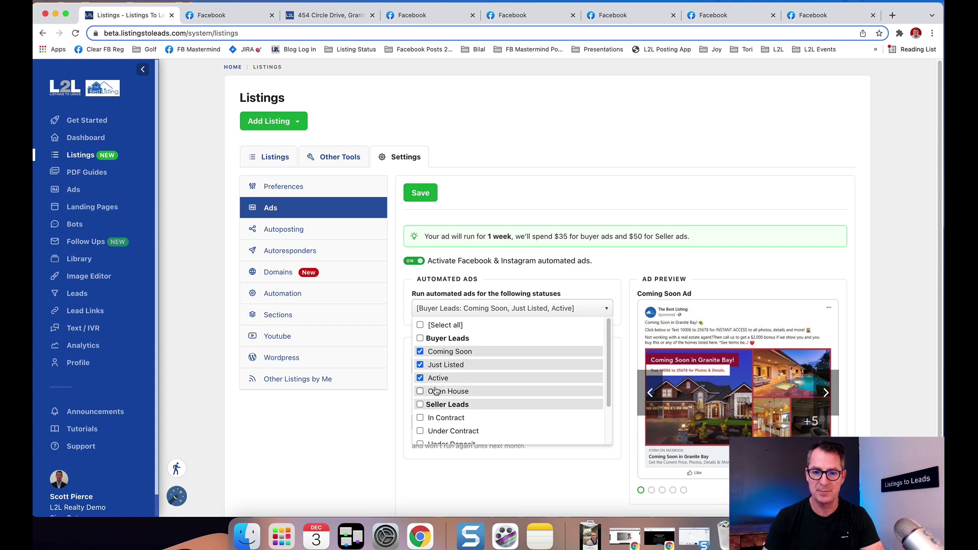
pyautogui.click(420, 339)
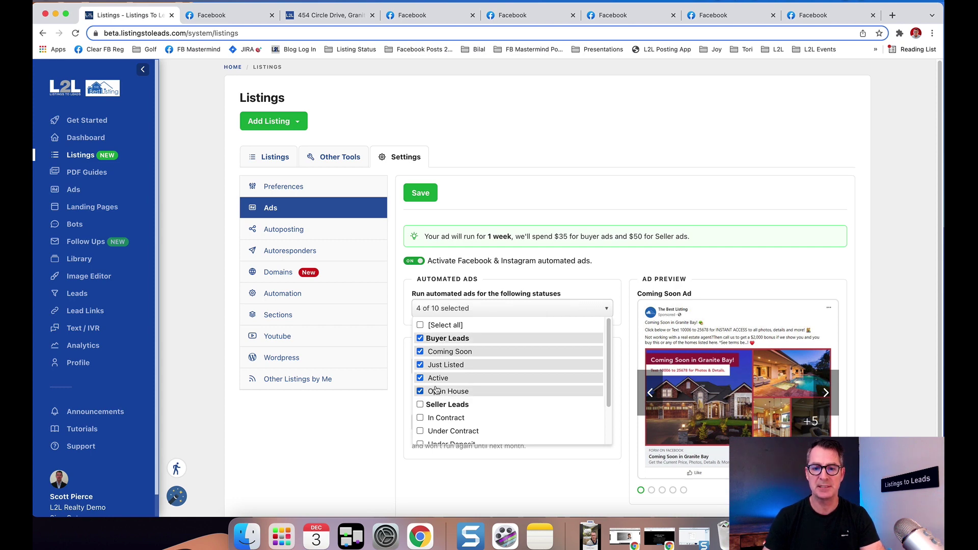
pyautogui.click(421, 404)
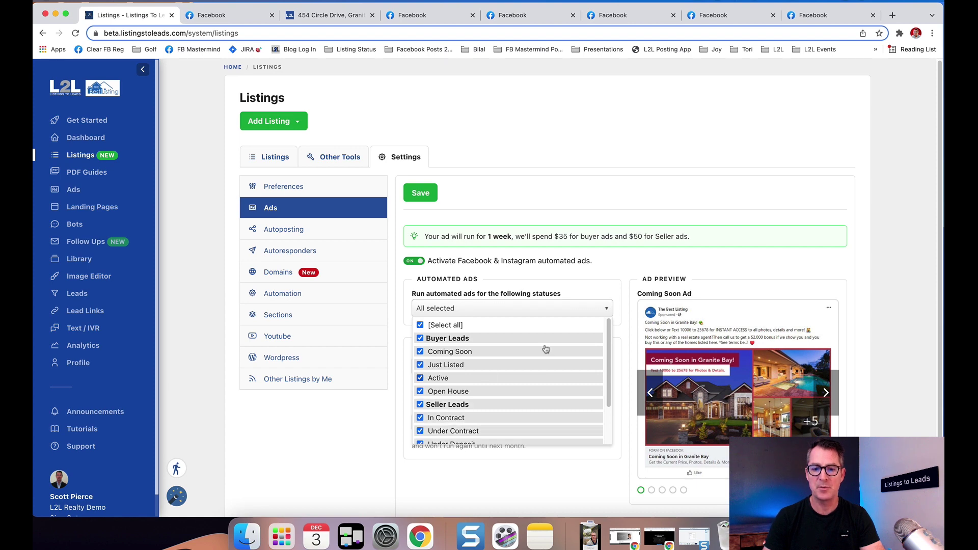
pyautogui.moveTo(609, 326); pyautogui.dragTo(612, 365)
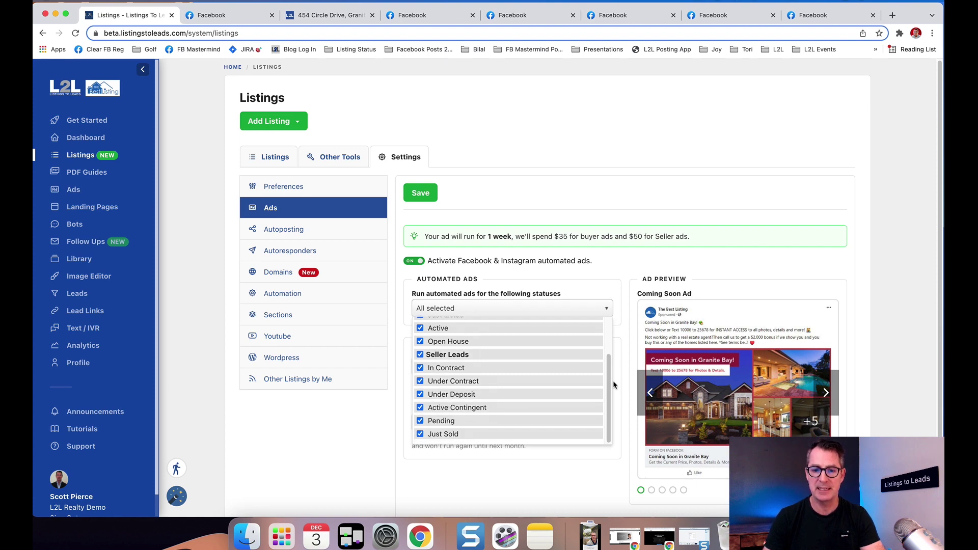
pyautogui.click(455, 481)
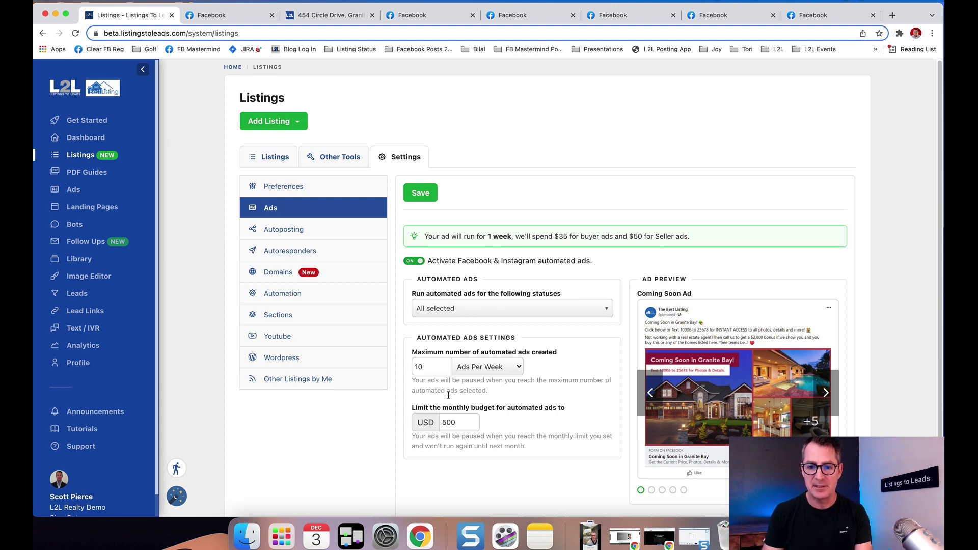
# Step: Replace the 500 monthly budget with 600 USD
pyautogui.doubleClick(459, 422)
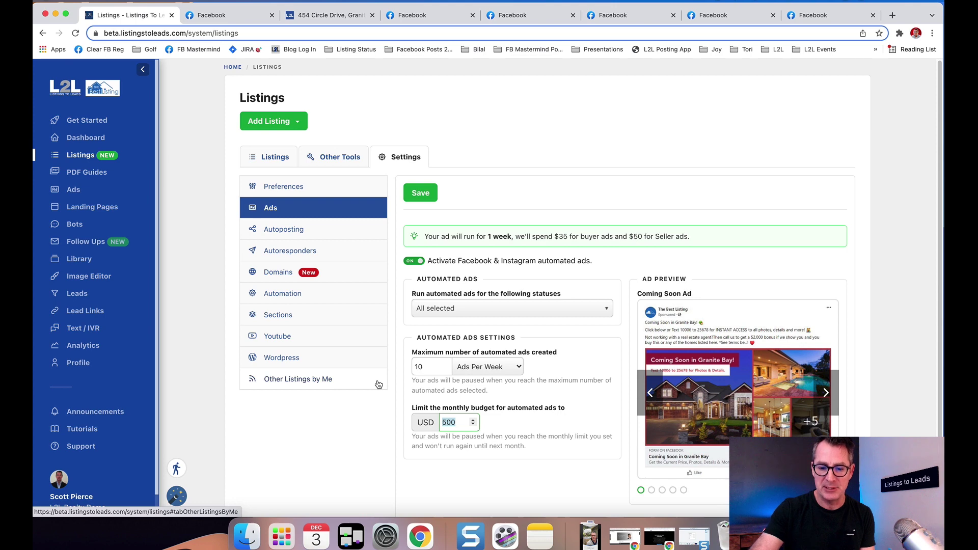
pyautogui.write('600')
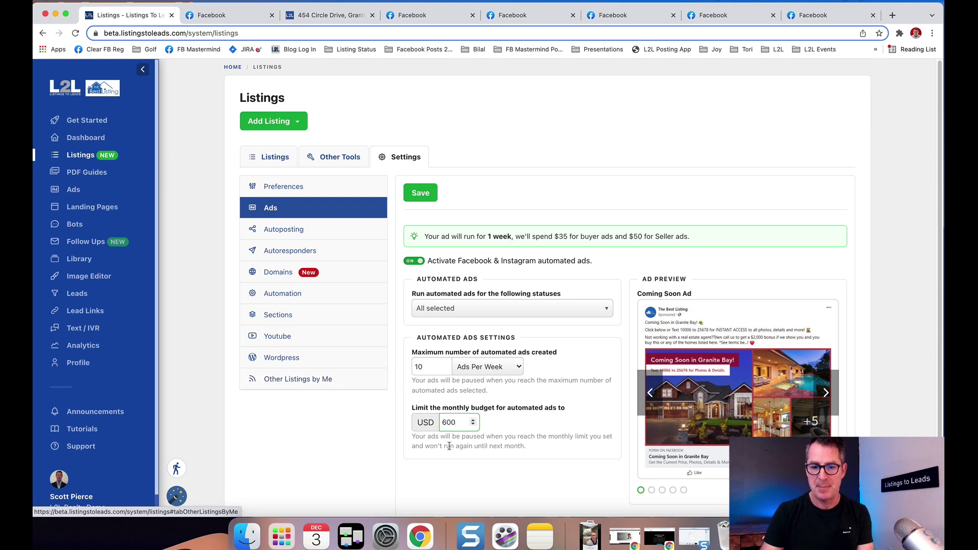
pyautogui.click(451, 478)
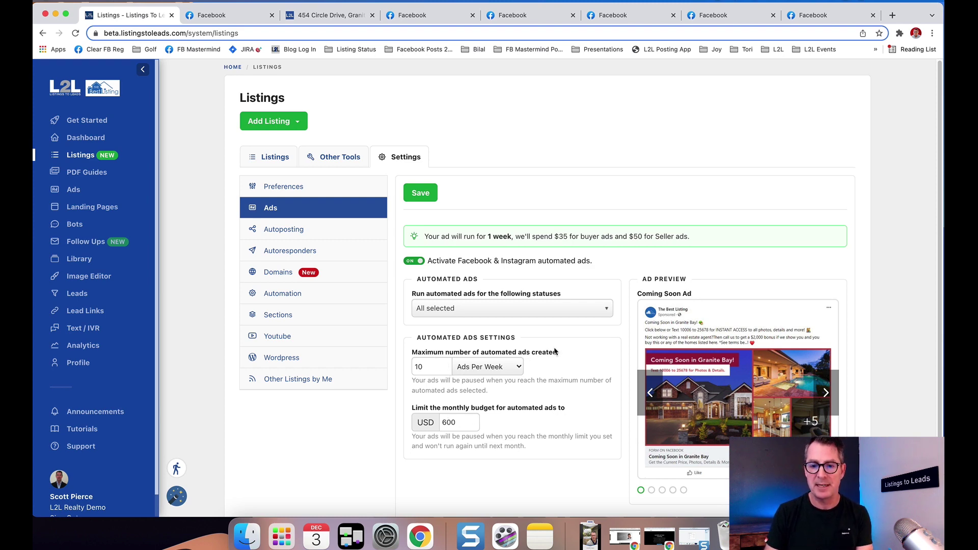
pyautogui.click(519, 369)
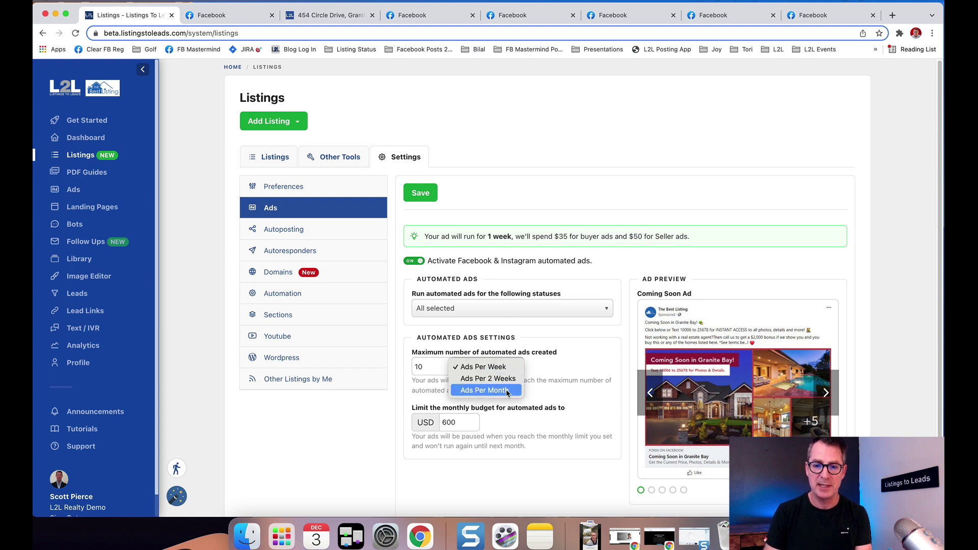
pyautogui.click(507, 368)
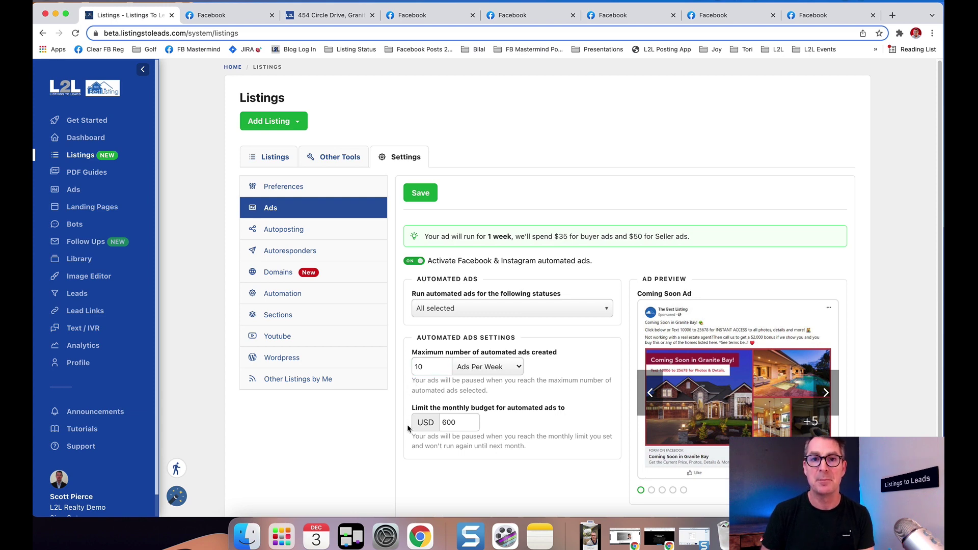
# Step: Confirm the status list shows All selected
pyautogui.click(485, 311)
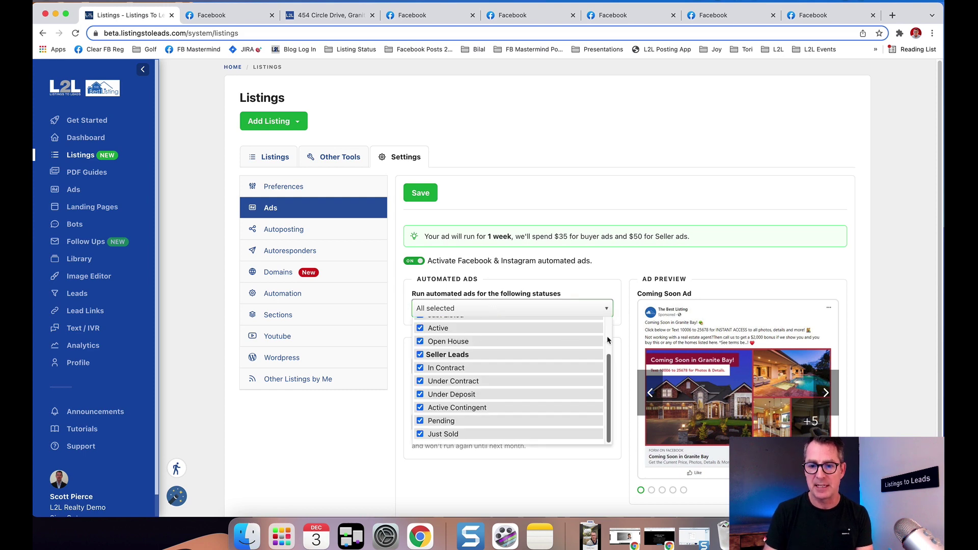
pyautogui.scroll(3, 607, 335)
pyautogui.click(698, 248)
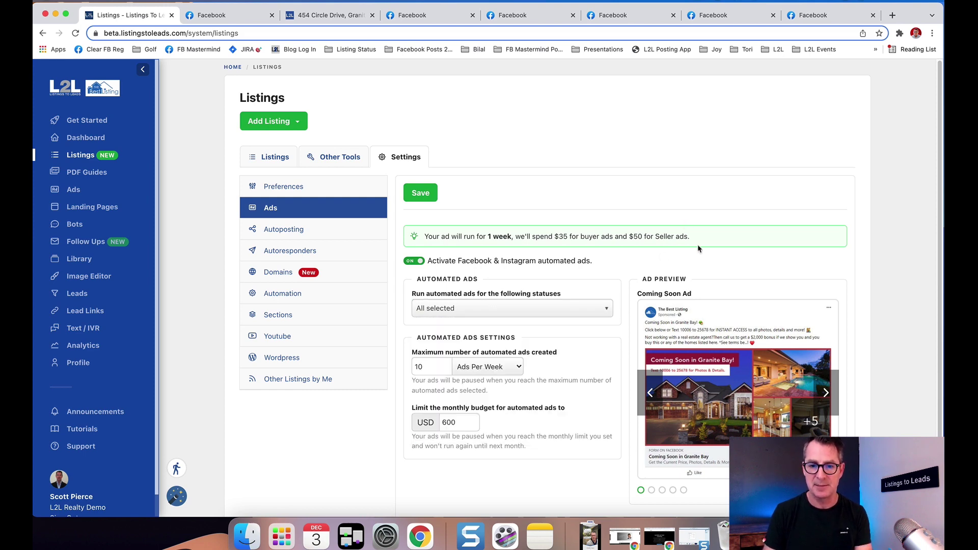
# Step: Cycle the ad previews through Just Listed, Just Sold, Open House, Pending and Coming Soon, ending on Just Sold
pyautogui.click(826, 392)
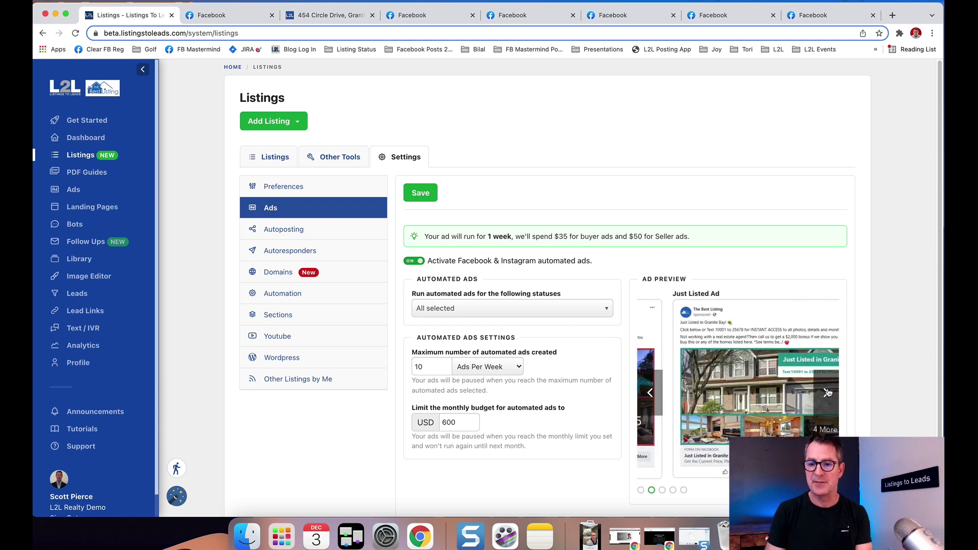
pyautogui.click(827, 392)
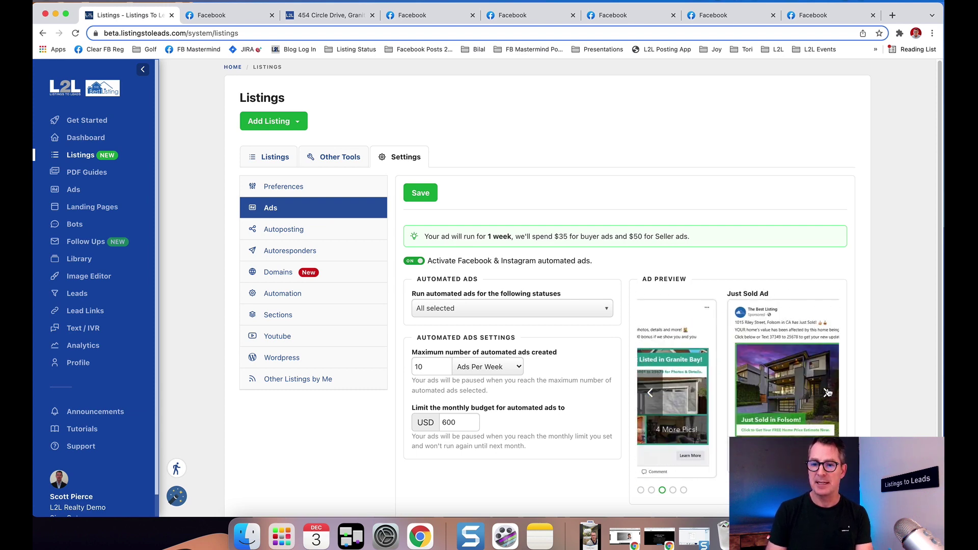
pyautogui.click(826, 393)
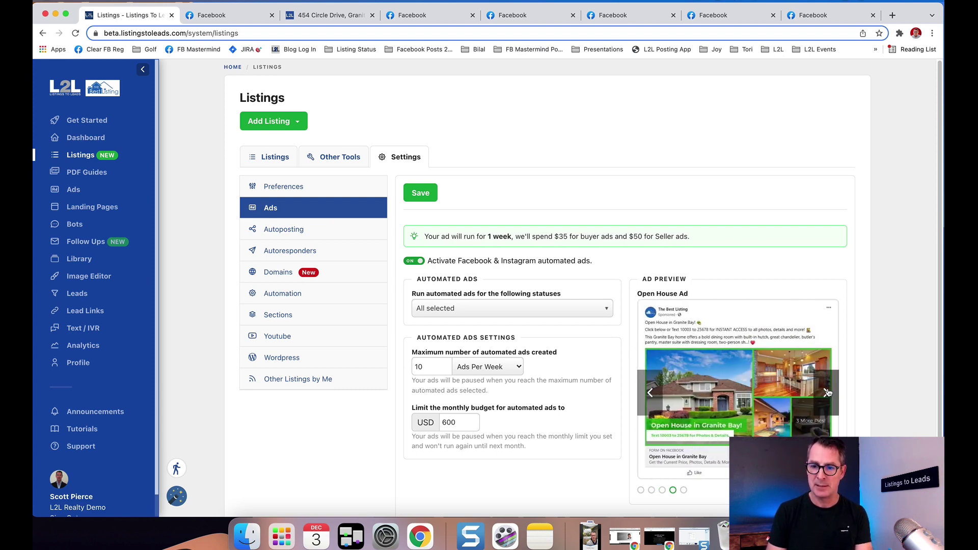
pyautogui.click(827, 392)
pyautogui.click(827, 392)
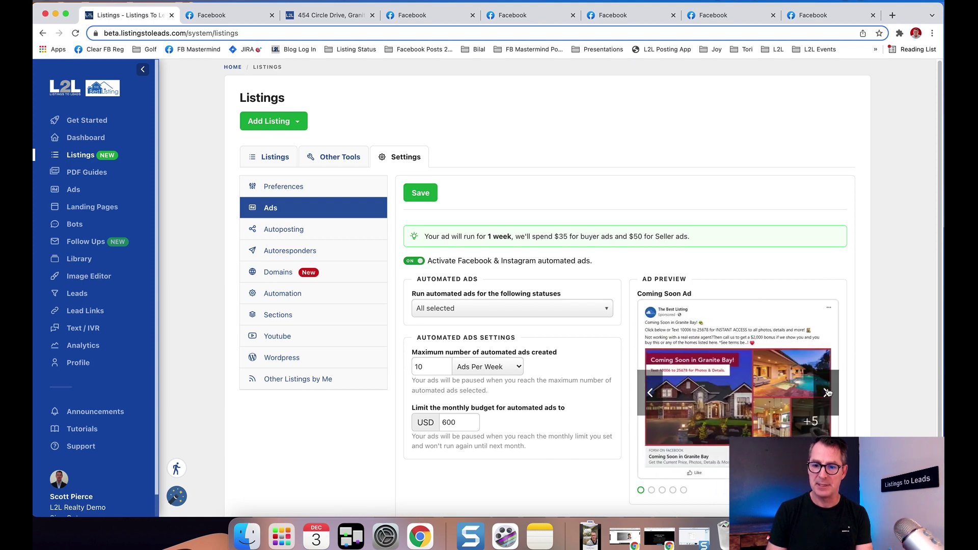
pyautogui.click(827, 392)
pyautogui.click(827, 392)
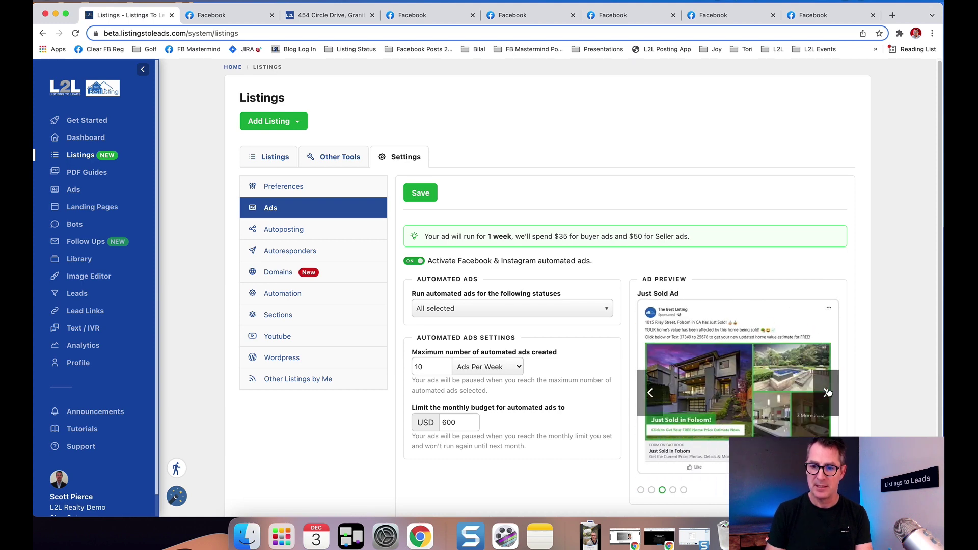